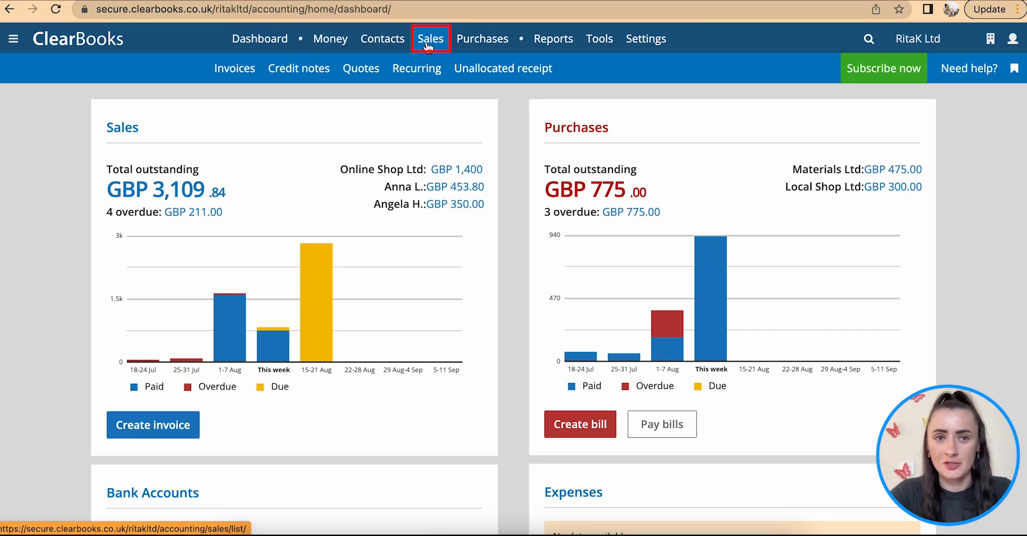
- Start a new single sales credit note and select the customer listed directly below Gift Ltd
{"action": "left_click", "coordinate": [306, 75]}
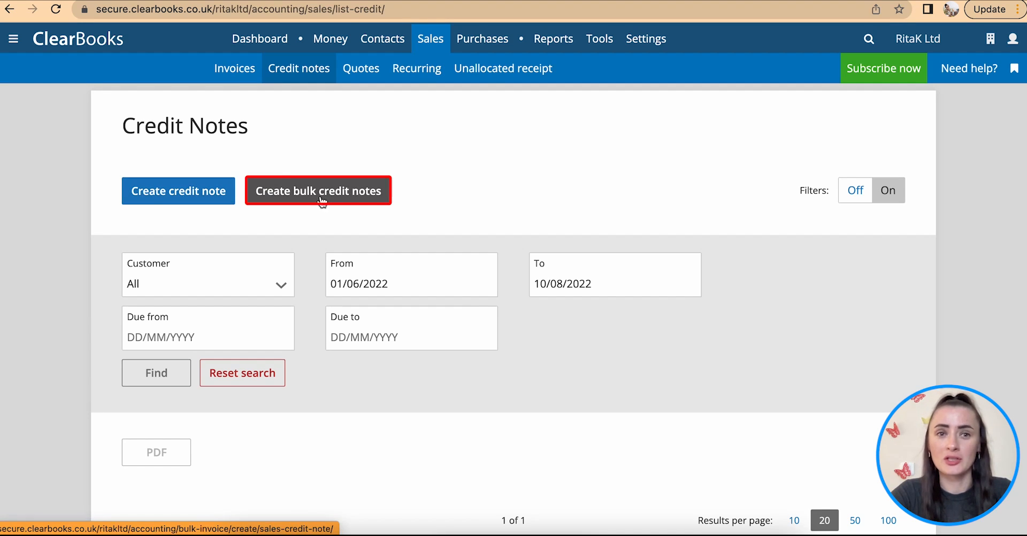
{"action": "left_click", "coordinate": [172, 199]}
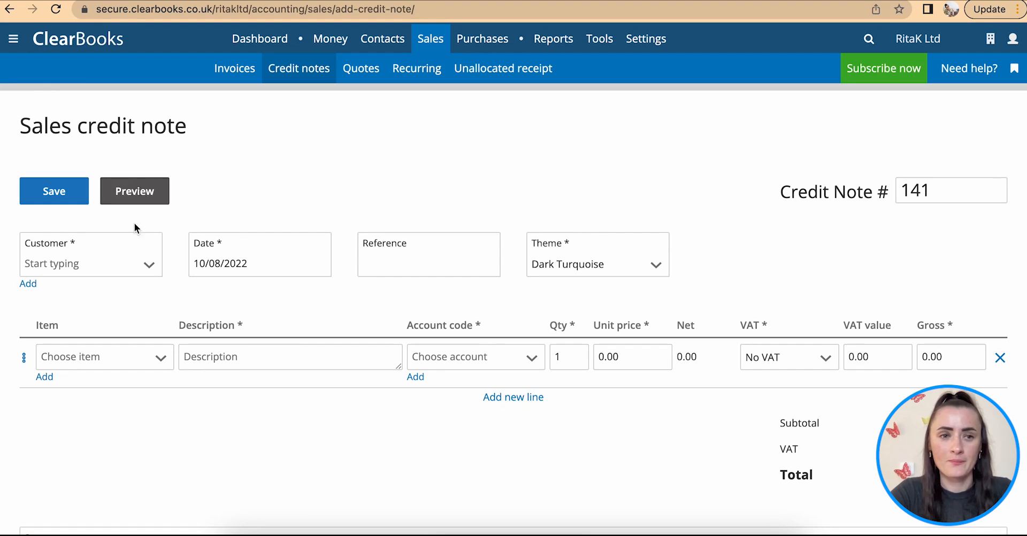
{"action": "left_click", "coordinate": [138, 270]}
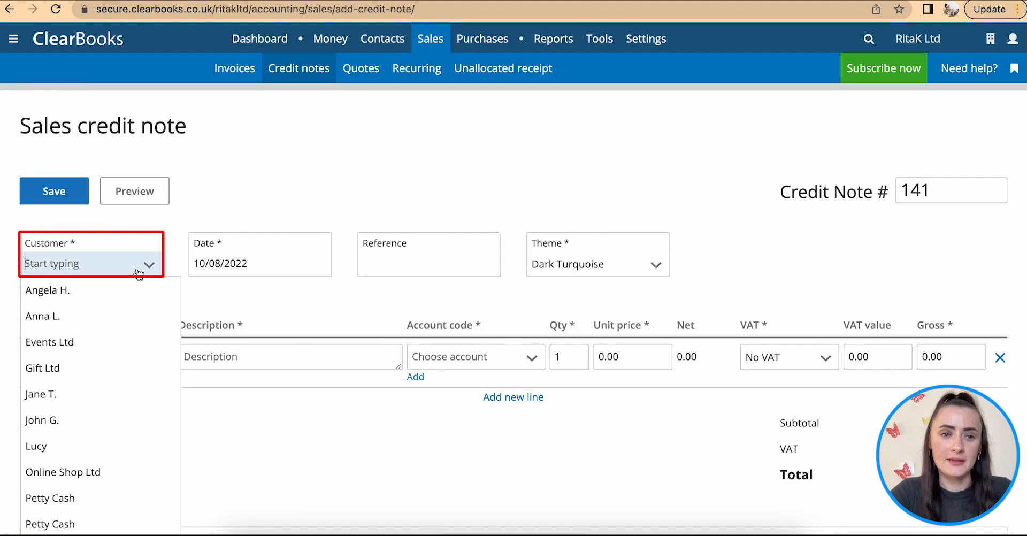
{"action": "left_click", "coordinate": [101, 394]}
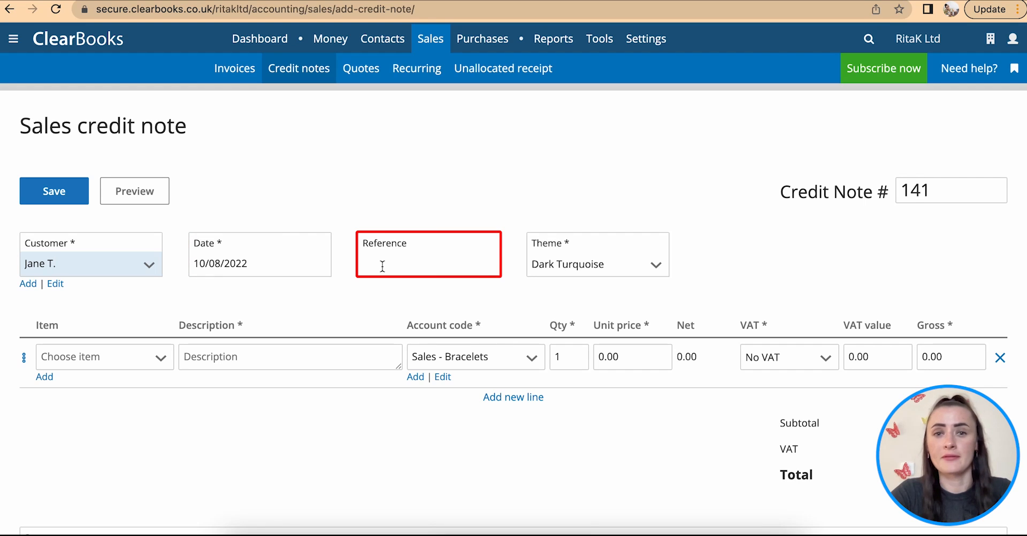
- Describe the credit note's first line as "Product - damaged" and assign it to the Revenue account code
{"action": "scroll", "coordinate": [382, 266], "scroll_direction": "down", "scroll_amount": 2}
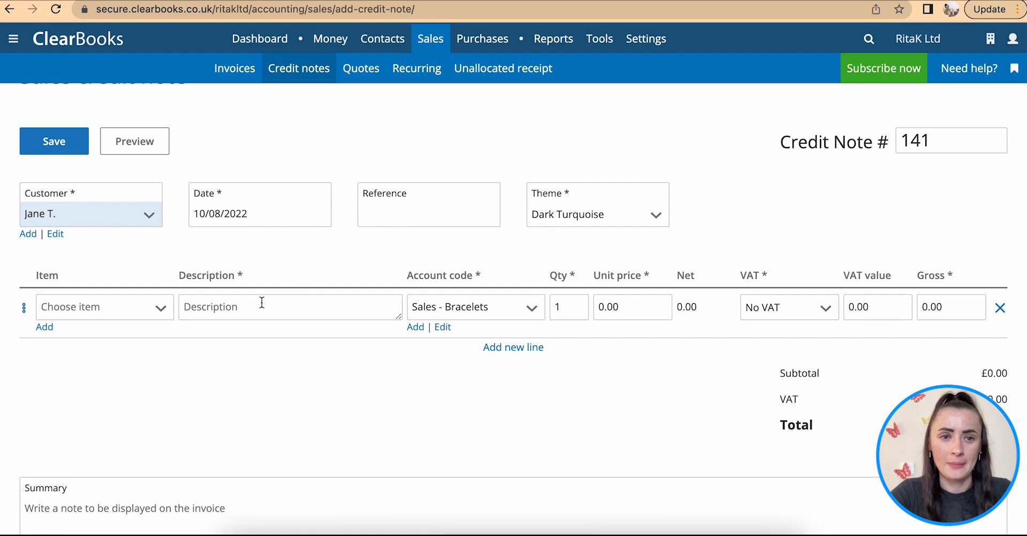
{"action": "left_click", "coordinate": [262, 303]}
{"action": "type", "text": "Pro"}
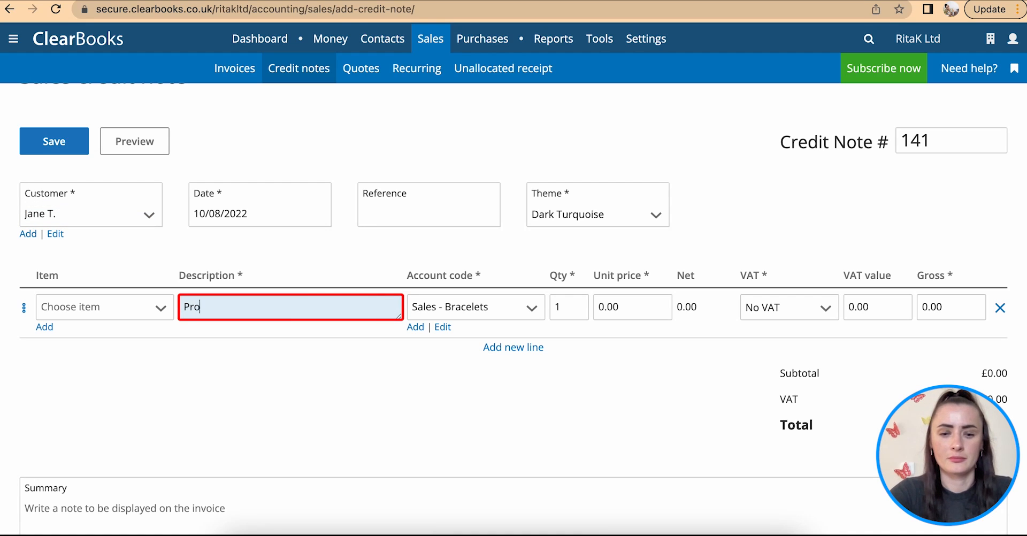
{"action": "type", "text": "duct - damaged"}
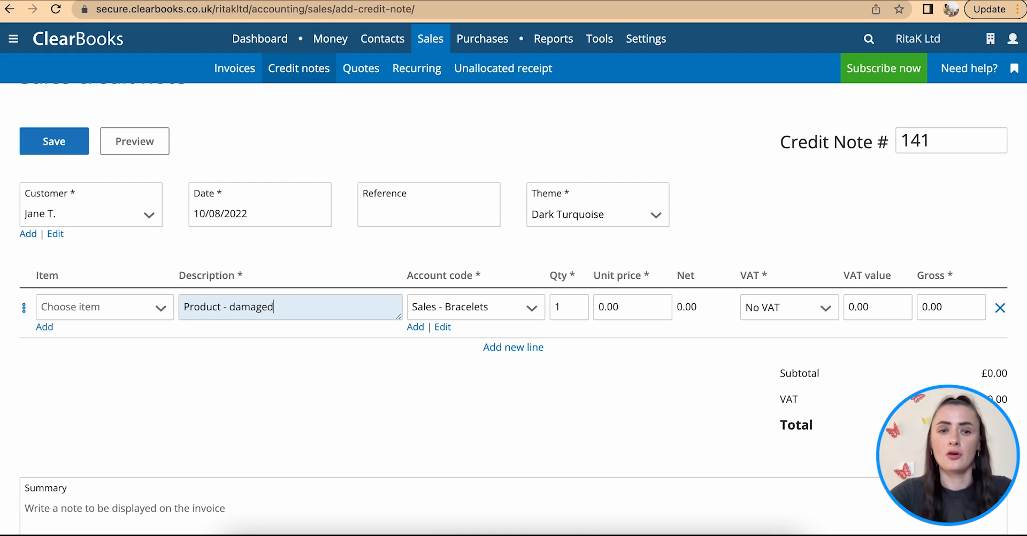
{"action": "left_click", "coordinate": [492, 312]}
{"action": "left_click", "coordinate": [468, 392]}
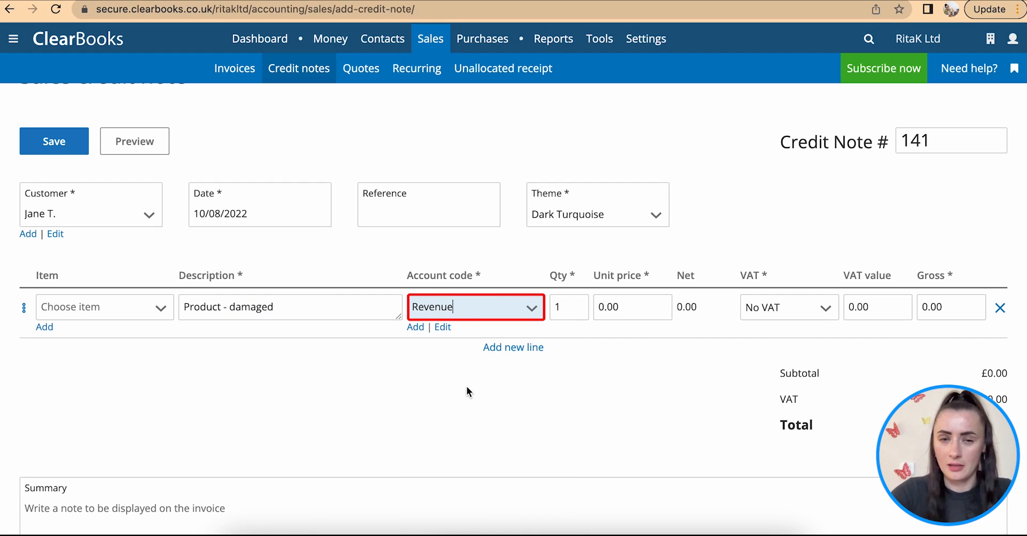
{"action": "key", "text": "Tab"}
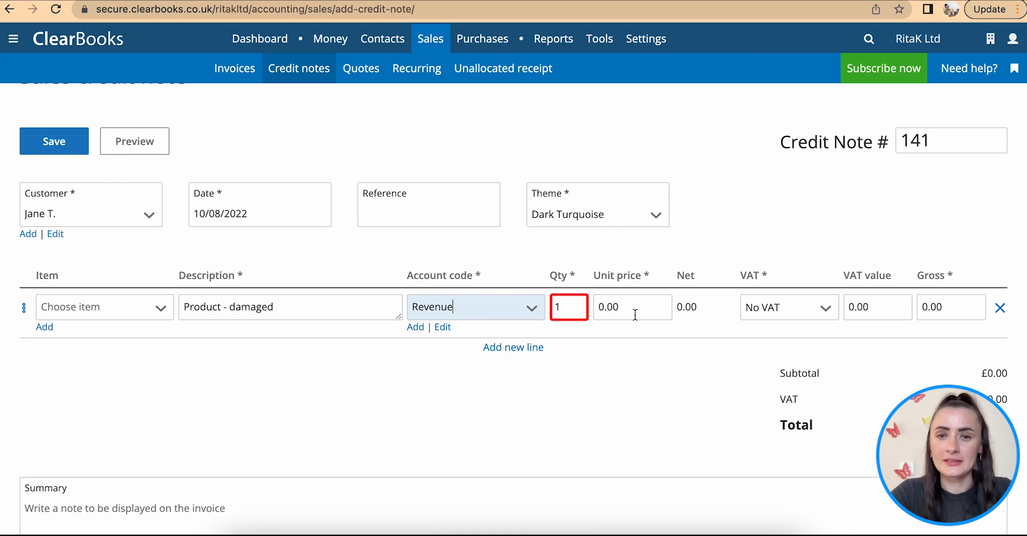
- Set the unit price of the damaged product line to 24.80
{"action": "left_click", "coordinate": [631, 310]}
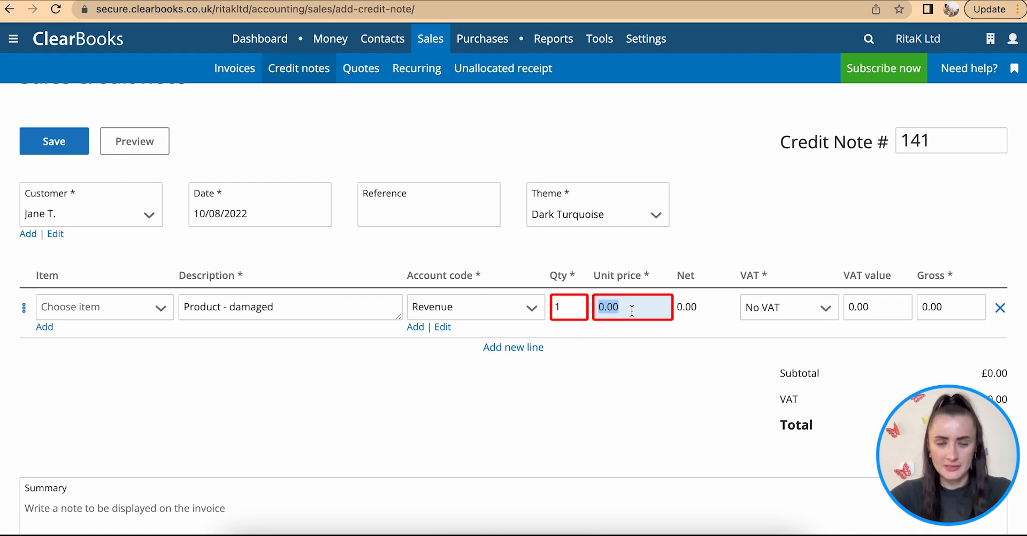
{"action": "type", "text": "24.80"}
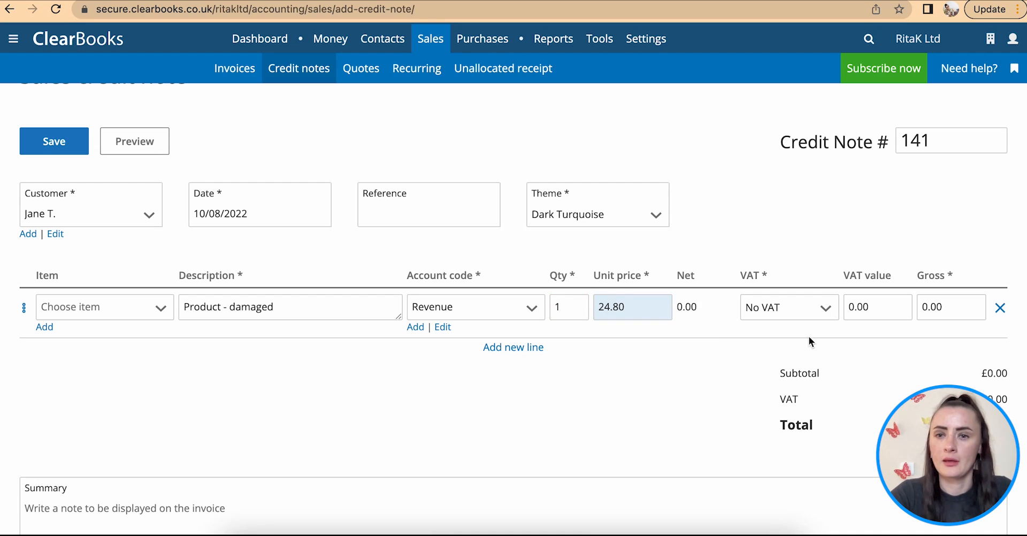
{"action": "left_click", "coordinate": [879, 304]}
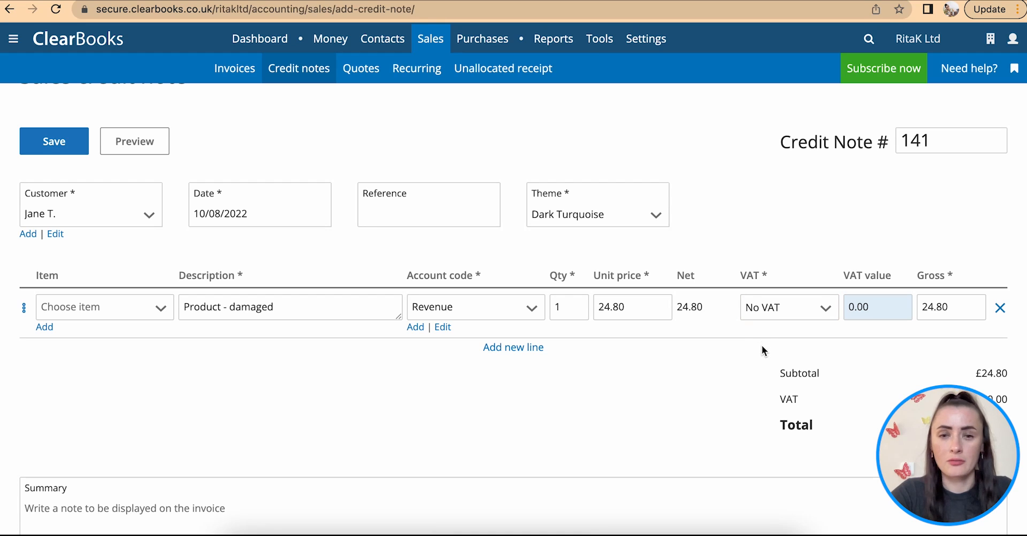
- Preview the completed credit note and save it
{"action": "scroll", "coordinate": [450, 385], "scroll_direction": "down", "scroll_amount": 5}
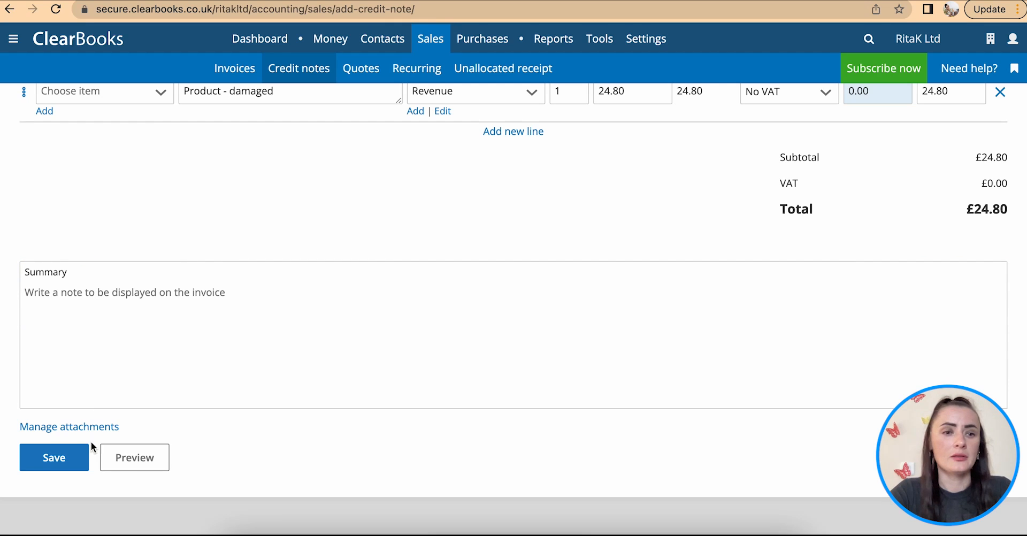
{"action": "left_click", "coordinate": [137, 457]}
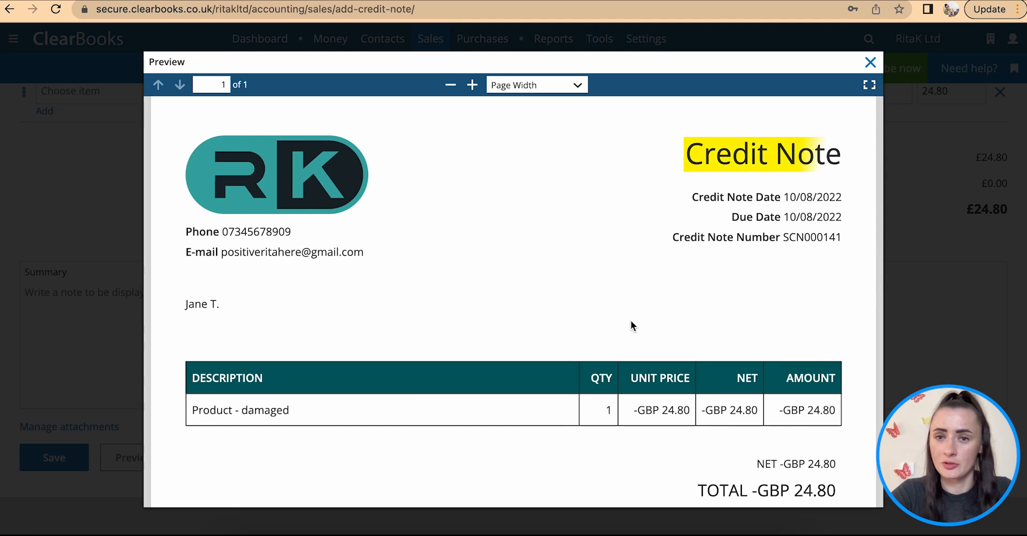
{"action": "scroll", "coordinate": [668, 319], "scroll_direction": "down", "scroll_amount": 2}
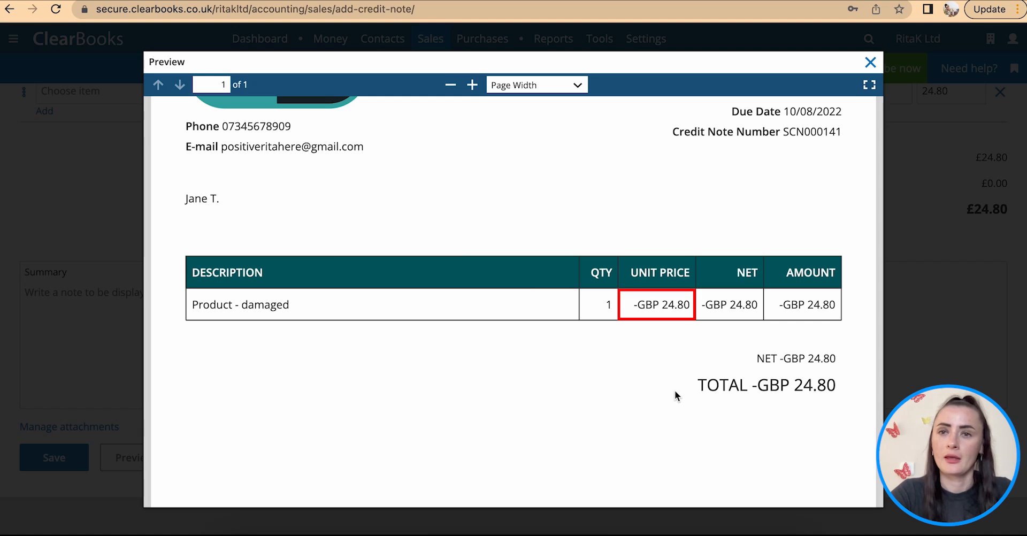
{"action": "left_click", "coordinate": [870, 63]}
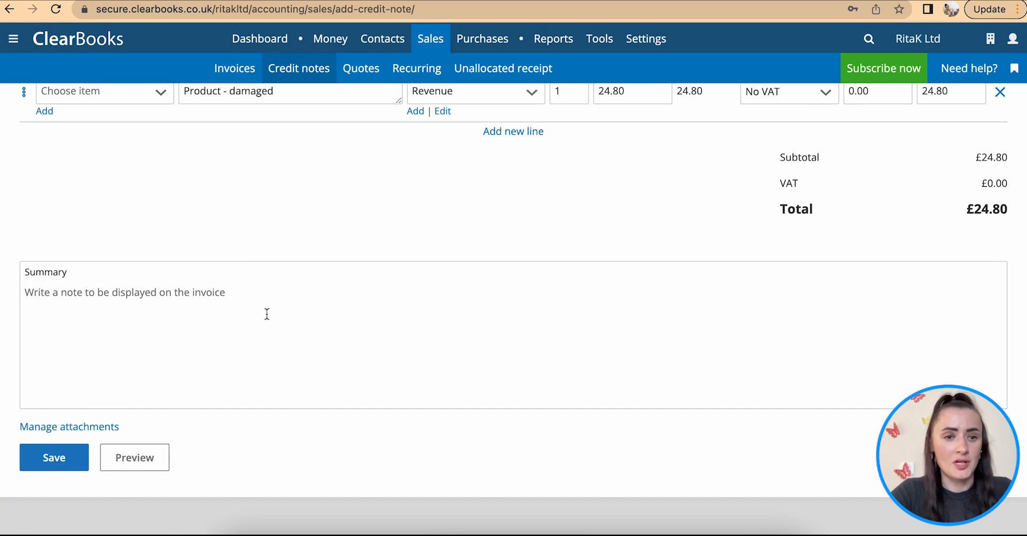
{"action": "left_click", "coordinate": [54, 464]}
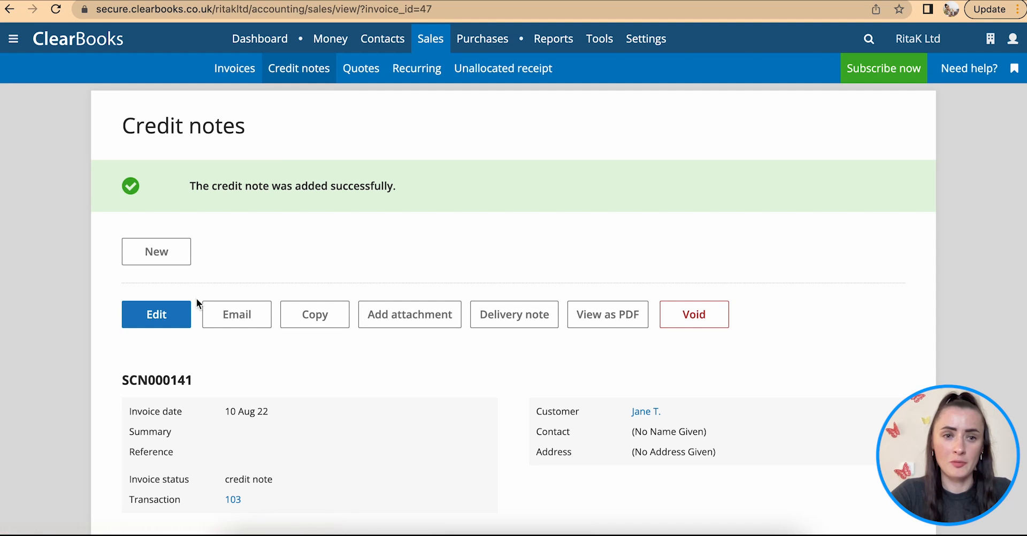
- From the credit notes list, record the new 10 Aug 22 credit note as hand delivered to the customer
{"action": "scroll", "coordinate": [162, 324], "scroll_direction": "down", "scroll_amount": 6}
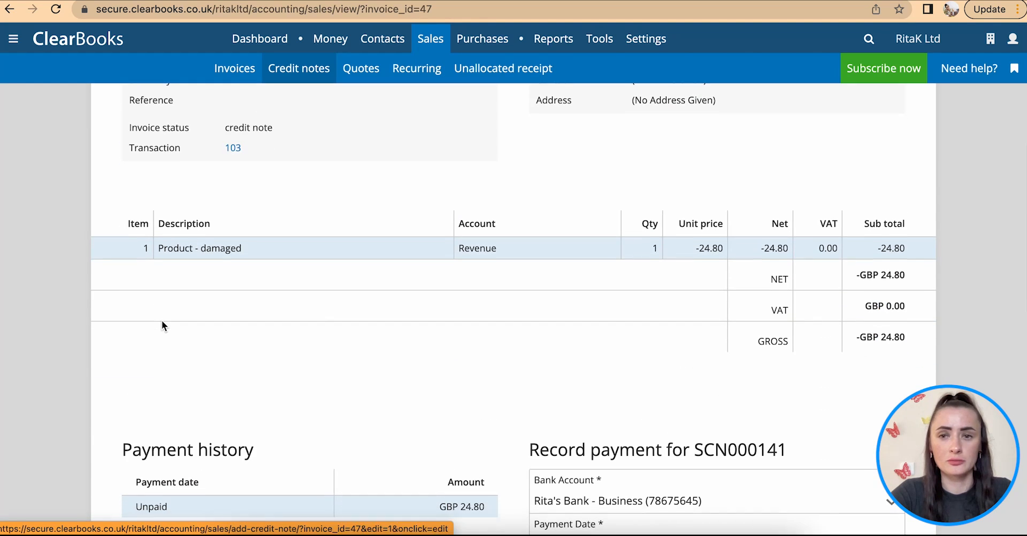
{"action": "scroll", "coordinate": [162, 321], "scroll_direction": "up", "scroll_amount": 3}
{"action": "scroll", "coordinate": [161, 324], "scroll_direction": "up", "scroll_amount": 3}
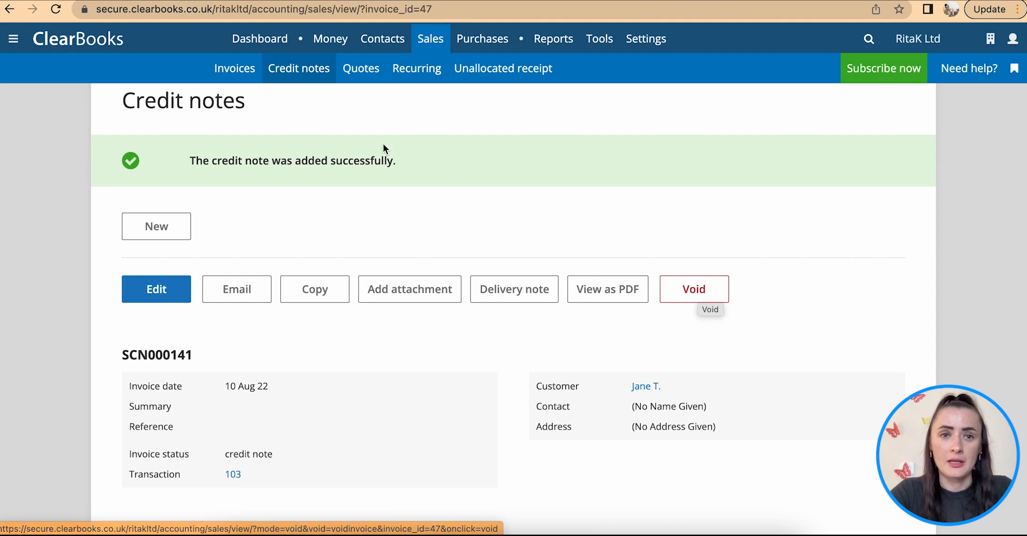
{"action": "left_click", "coordinate": [296, 73]}
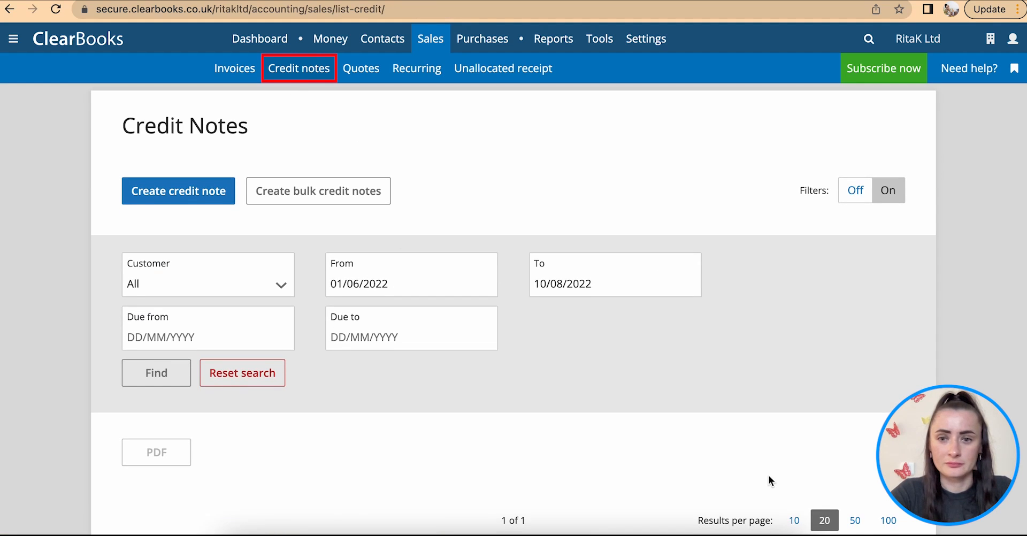
{"action": "scroll", "coordinate": [768, 476], "scroll_direction": "down", "scroll_amount": 6}
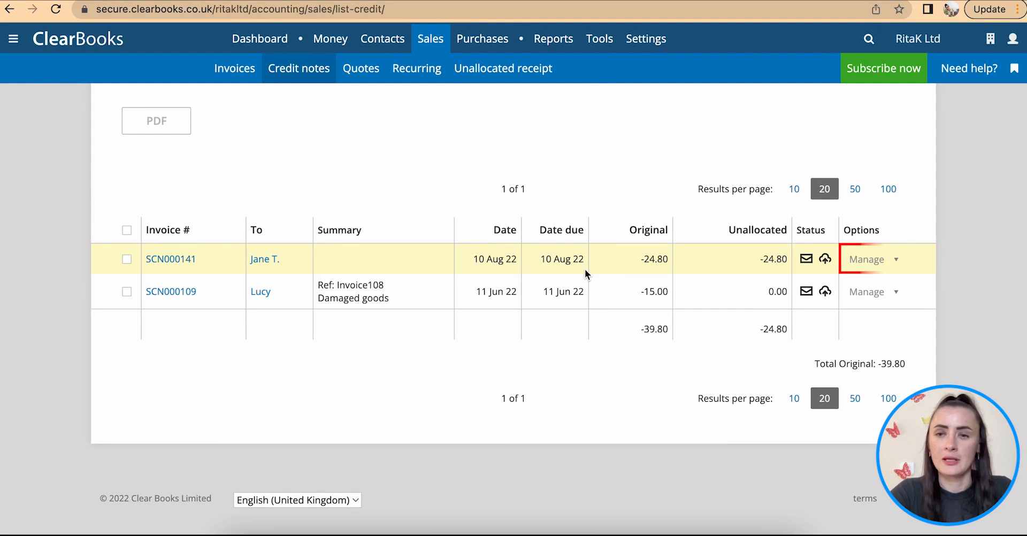
{"action": "left_click", "coordinate": [886, 261]}
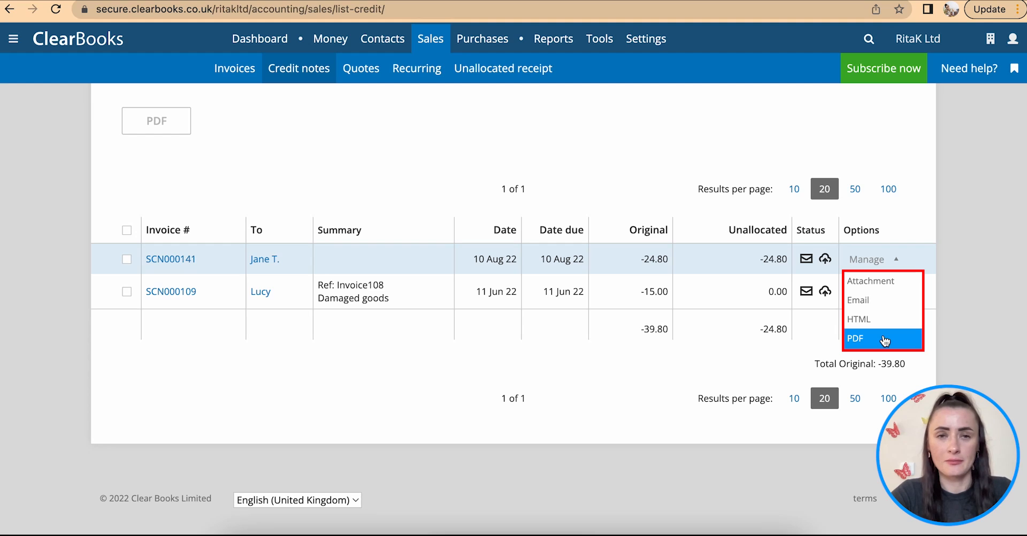
{"action": "left_click", "coordinate": [806, 260]}
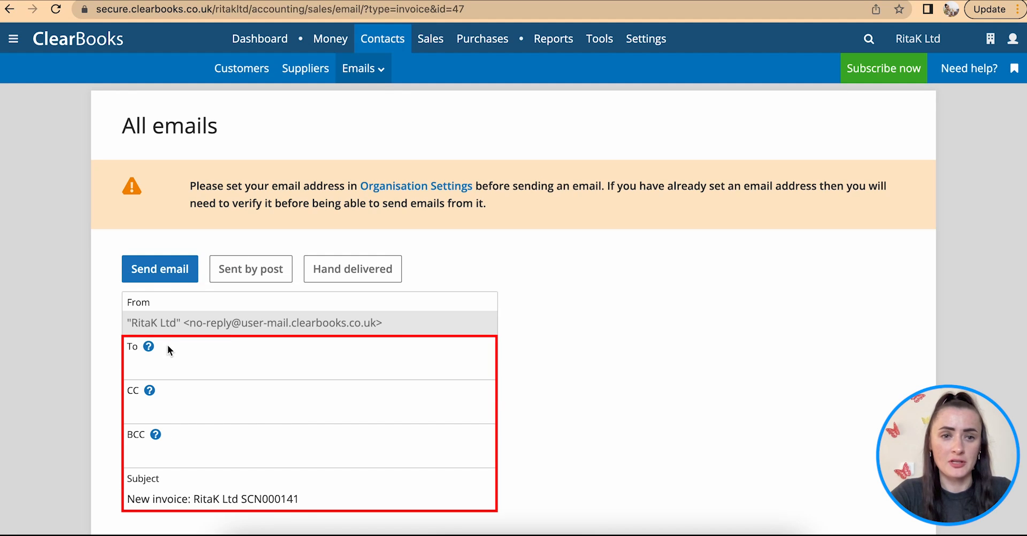
{"action": "left_click", "coordinate": [339, 274]}
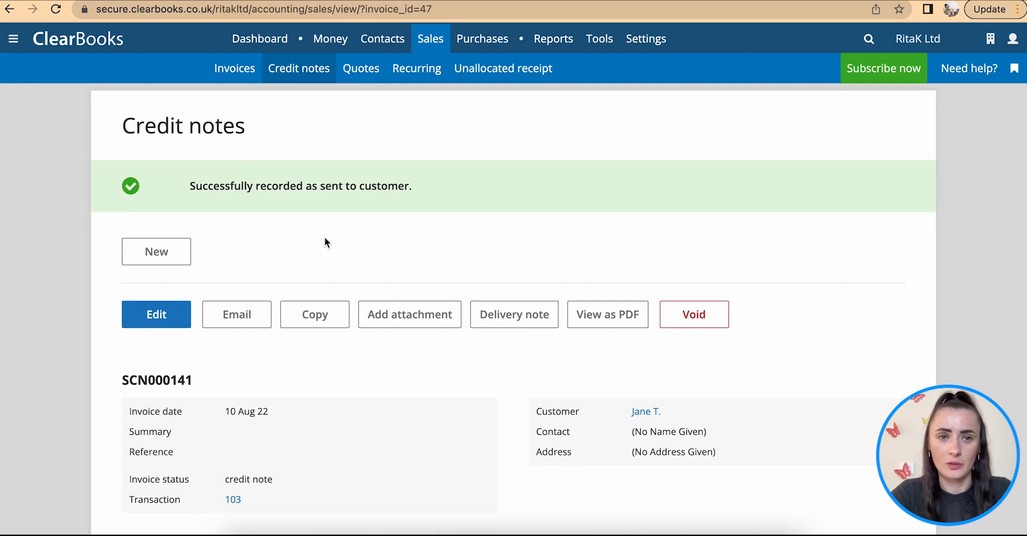
- Start creating bulk sales credit notes and remove three blank lines, leaving two
{"action": "left_click", "coordinate": [297, 70]}
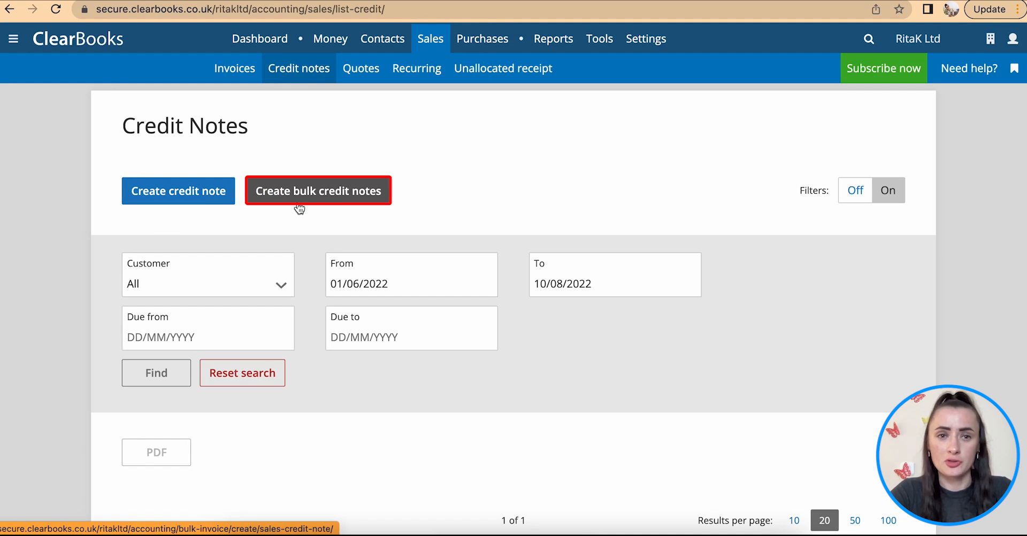
{"action": "left_click", "coordinate": [315, 200]}
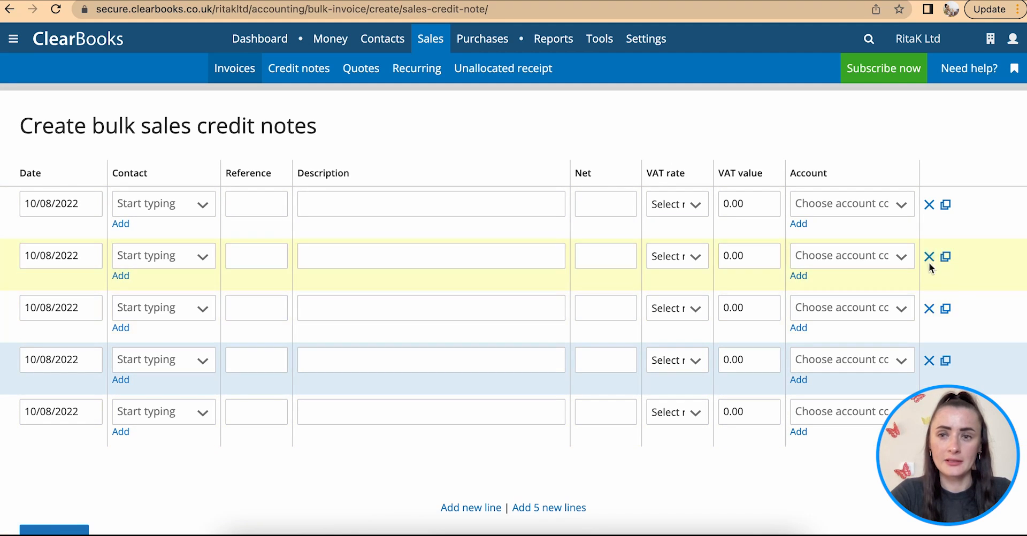
{"action": "left_click", "coordinate": [928, 310]}
{"action": "left_click", "coordinate": [929, 310]}
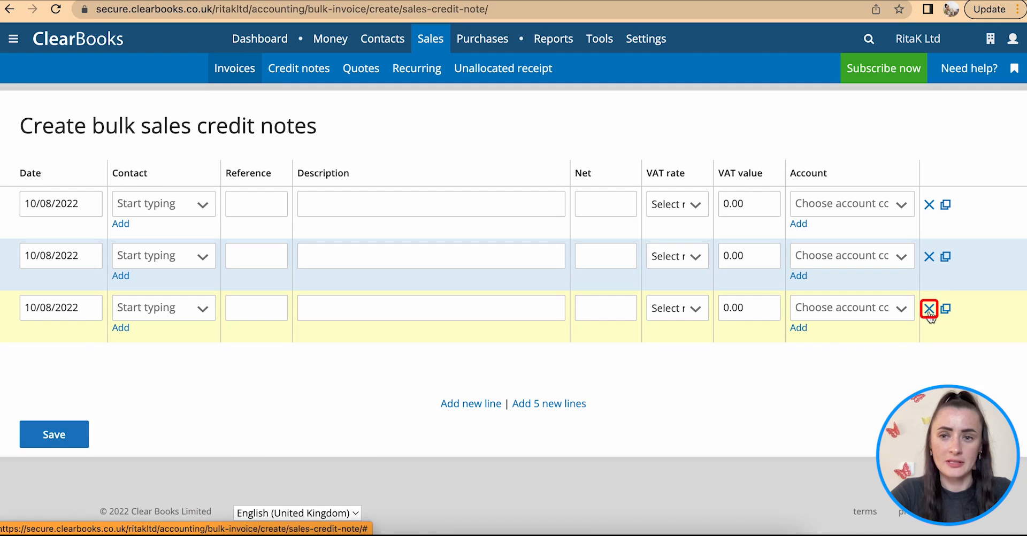
{"action": "left_click", "coordinate": [929, 310]}
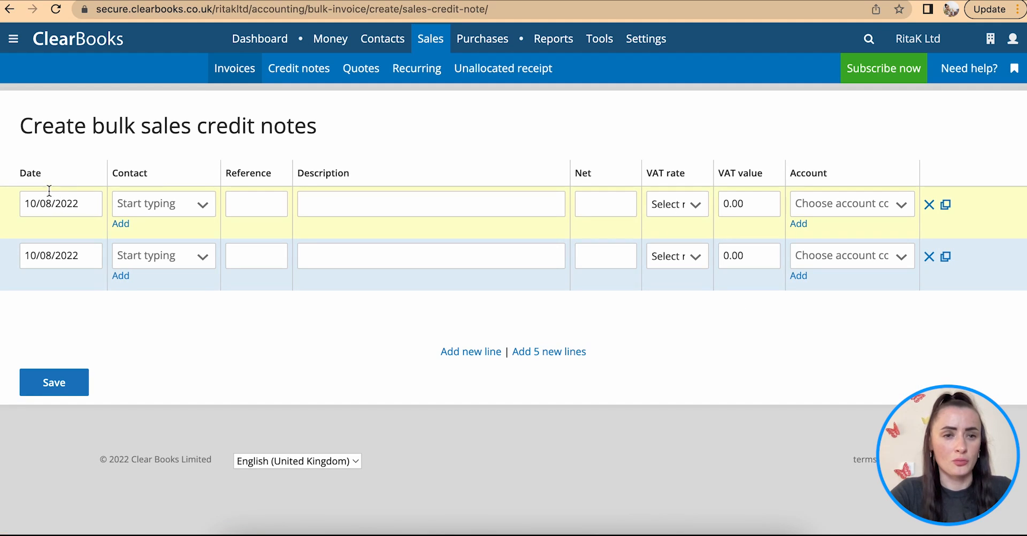
- On the first bulk line, select the same customer as before, with reference INV and description "Damaged goods"
{"action": "left_click", "coordinate": [204, 208]}
{"action": "left_click", "coordinate": [187, 333]}
{"action": "left_click", "coordinate": [238, 206]}
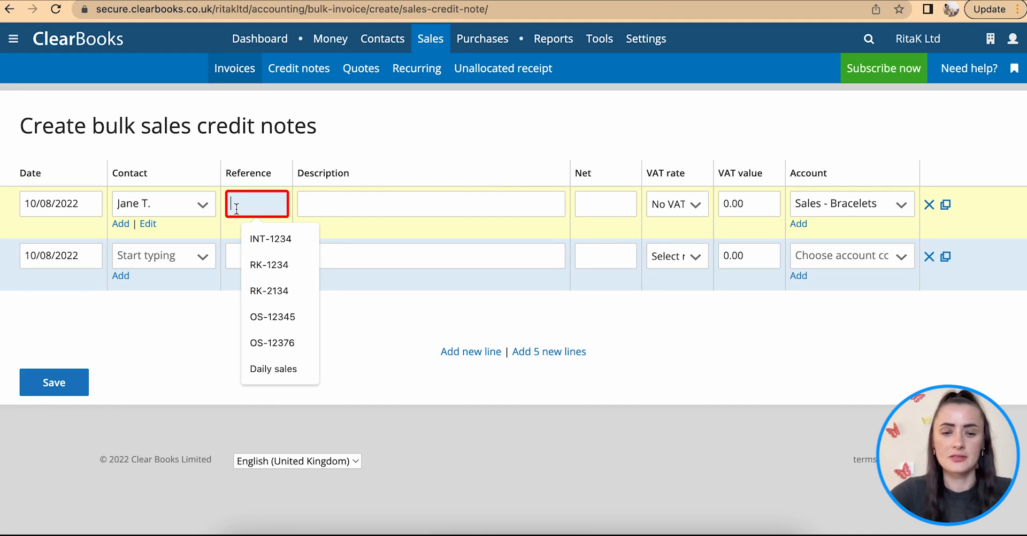
{"action": "type", "text": "INV"}
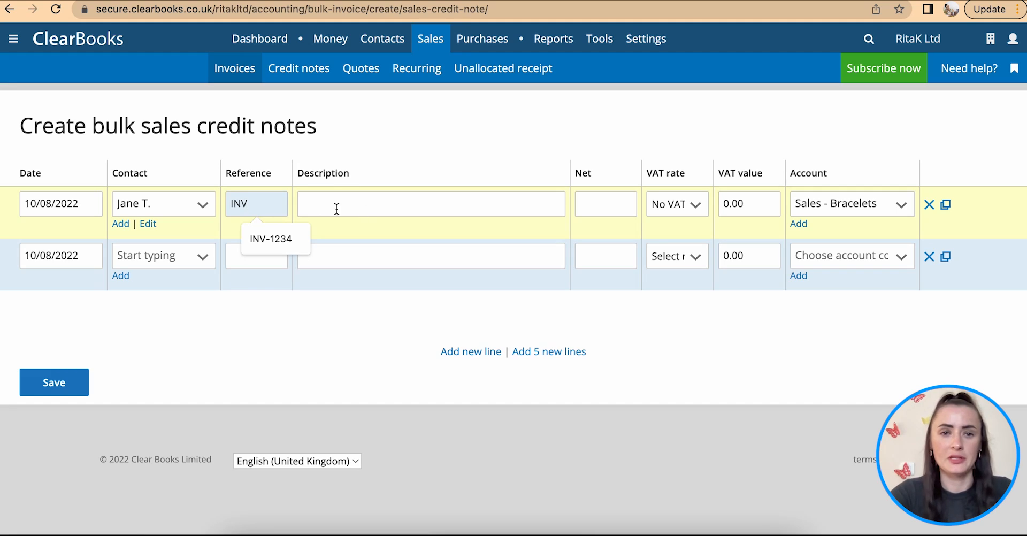
{"action": "left_click", "coordinate": [371, 212]}
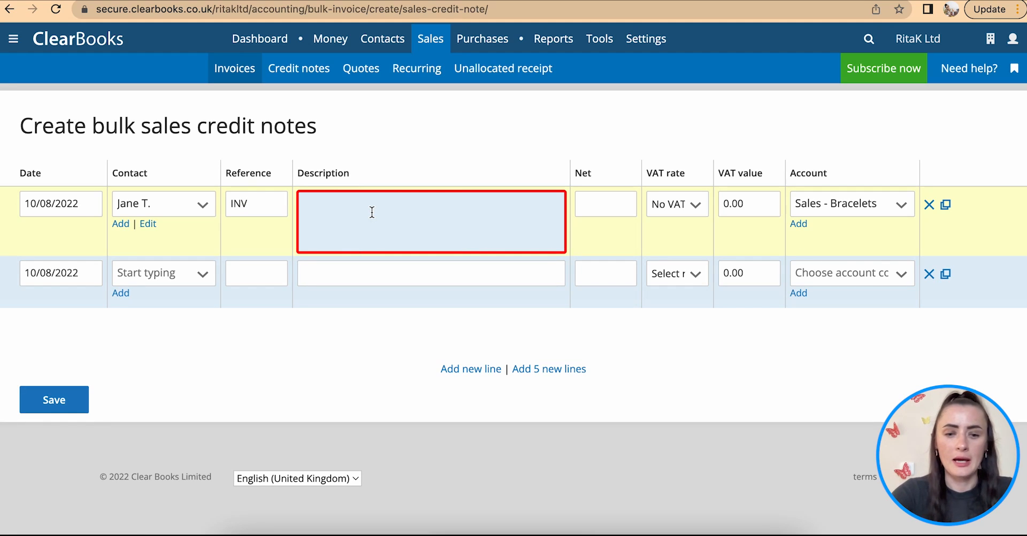
{"action": "type", "text": "Damaged goods"}
{"action": "left_click_drag", "start_coordinate": [428, 206], "coordinate": [239, 204]}
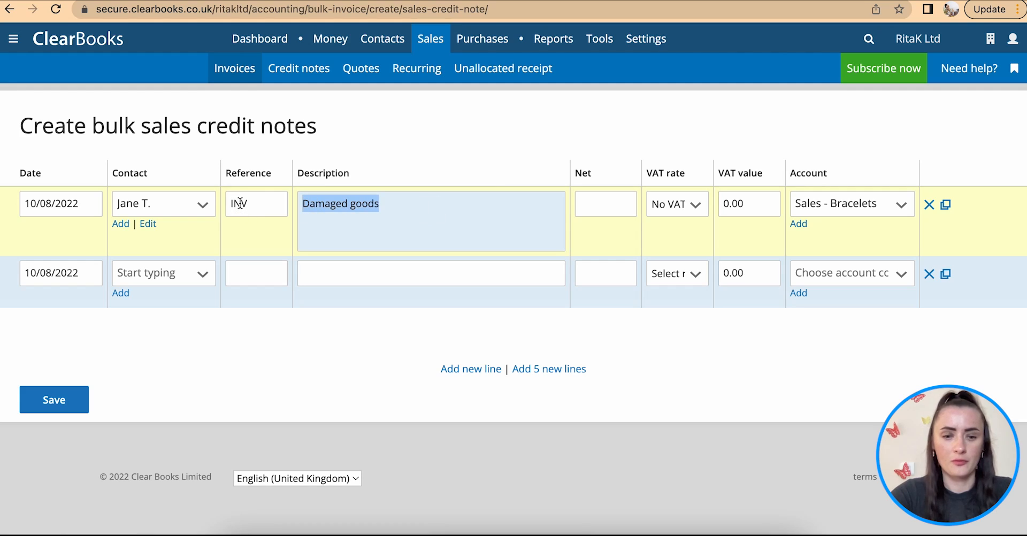
- Set the first bulk line's net amount to 85.60 and its account to Revenue
{"action": "left_click", "coordinate": [612, 204]}
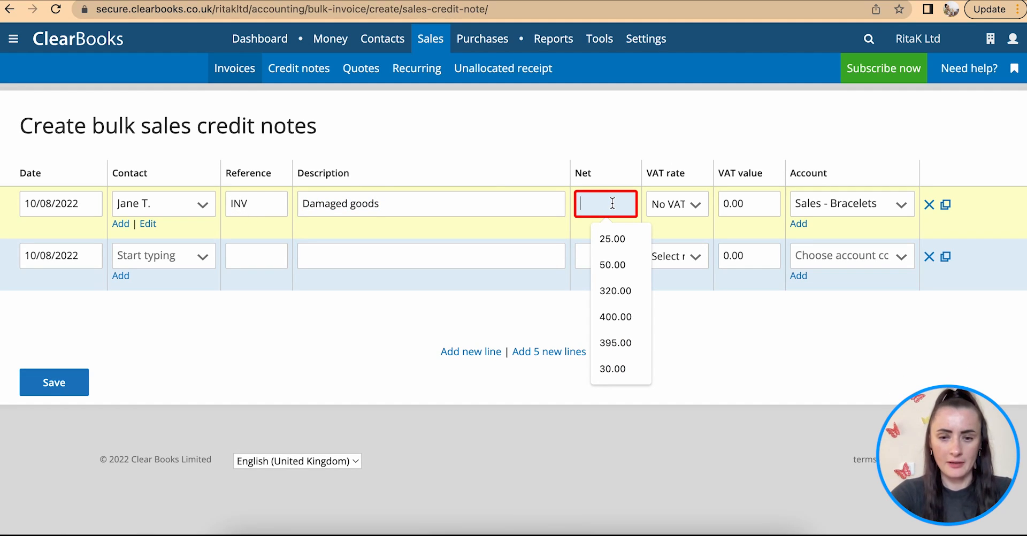
{"action": "type", "text": "85.60"}
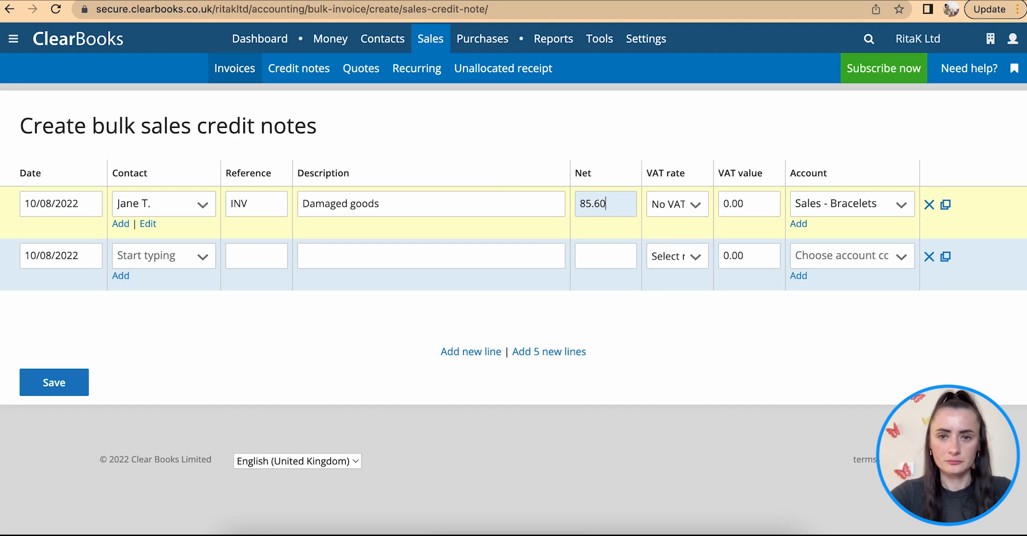
{"action": "left_click", "coordinate": [805, 207]}
{"action": "left_click", "coordinate": [816, 284]}
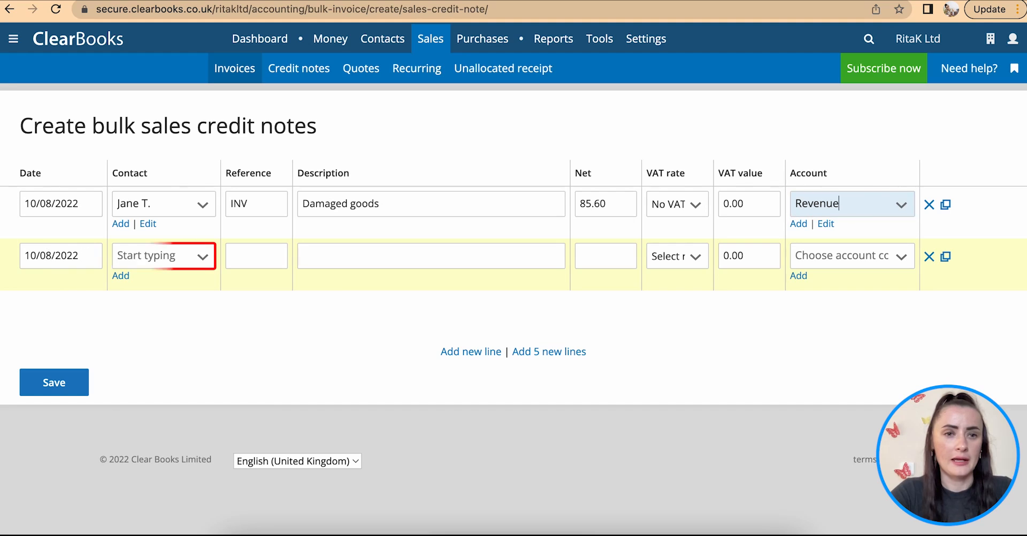
- On the second bulk line, select the same customer as above, with reference INV and description "Damaged goods"
{"action": "left_click", "coordinate": [160, 256]}
{"action": "left_click", "coordinate": [162, 385]}
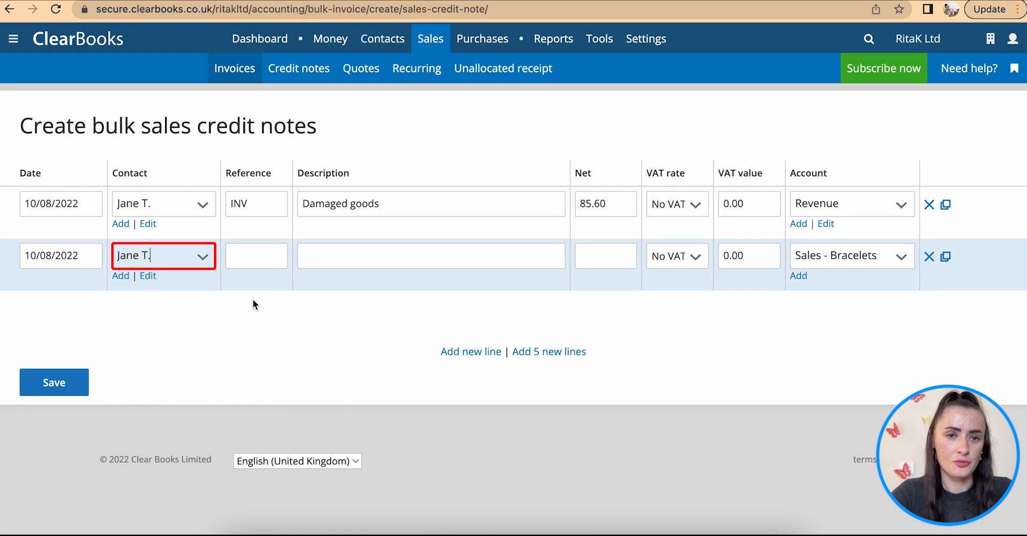
{"action": "left_click", "coordinate": [256, 256]}
{"action": "type", "text": "IN"}
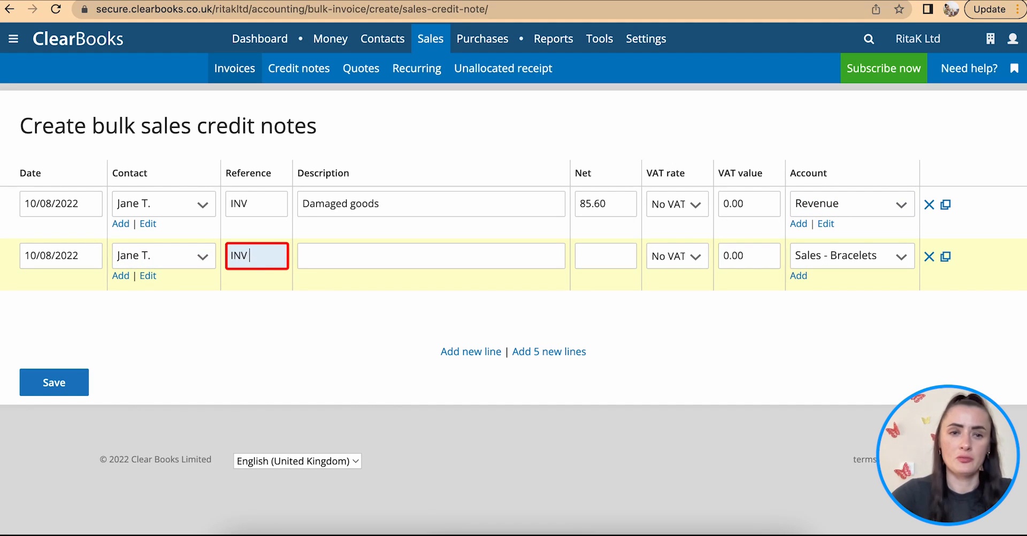
{"action": "type", "text": "V"}
{"action": "left_click", "coordinate": [395, 256]}
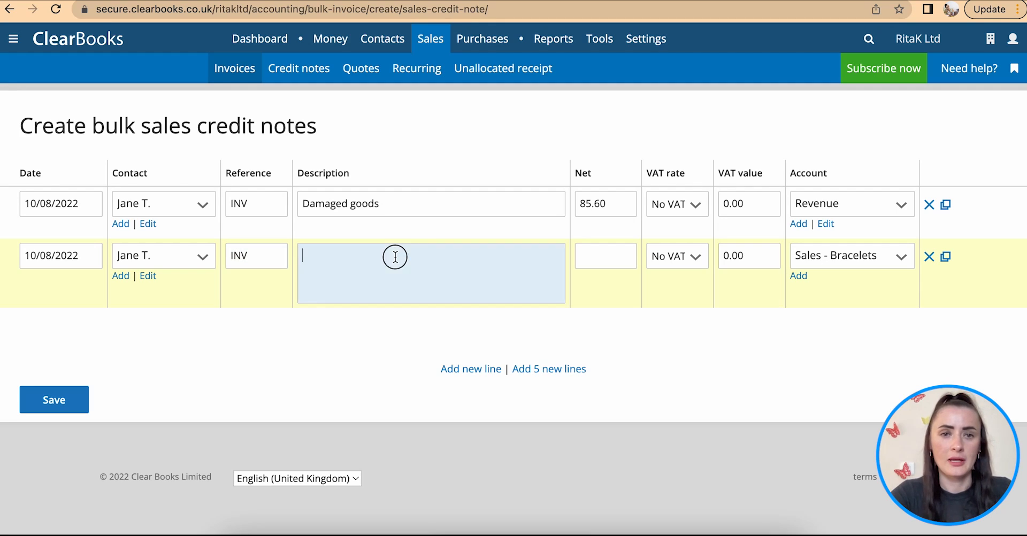
{"action": "type", "text": "Damaged goods"}
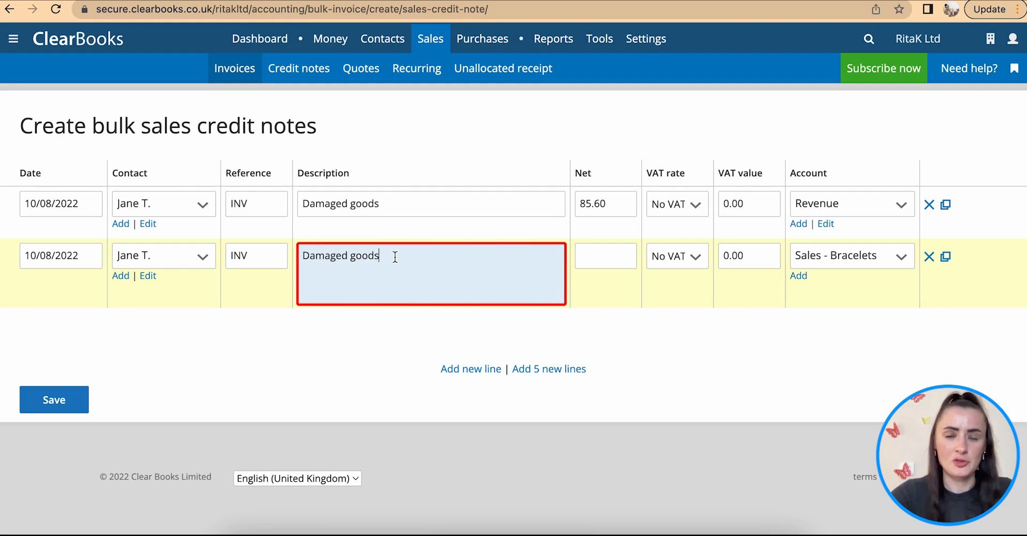
- Set the second bulk line's net amount to 22.50 and its account to Revenue
{"action": "left_click", "coordinate": [601, 260]}
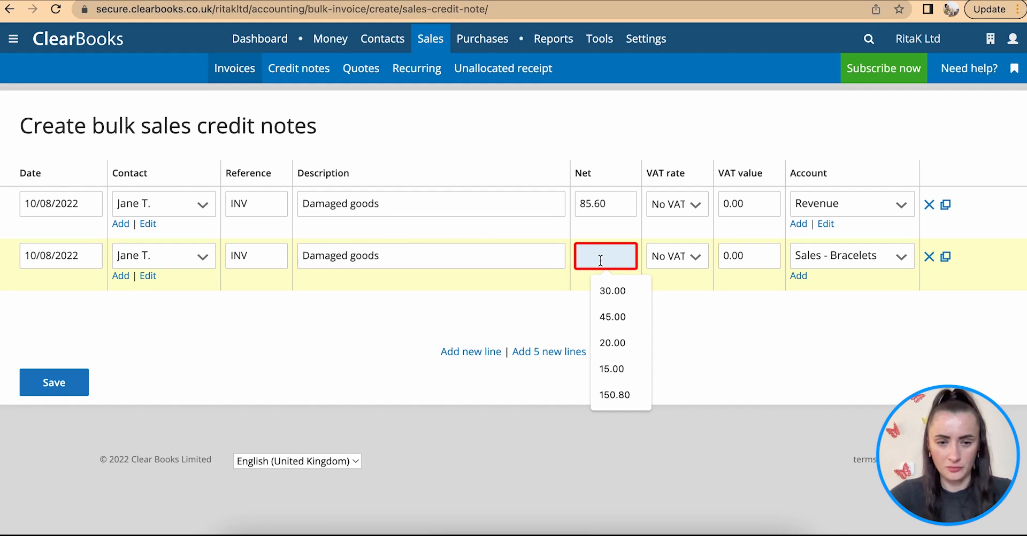
{"action": "type", "text": "22.50"}
{"action": "left_click", "coordinate": [670, 273]}
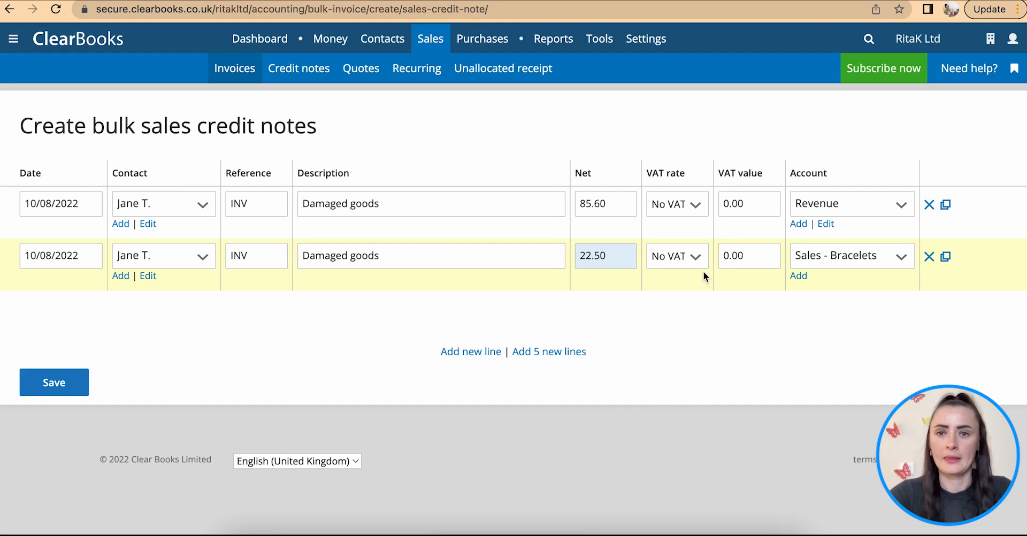
{"action": "left_click", "coordinate": [809, 255]}
{"action": "left_click", "coordinate": [823, 332]}
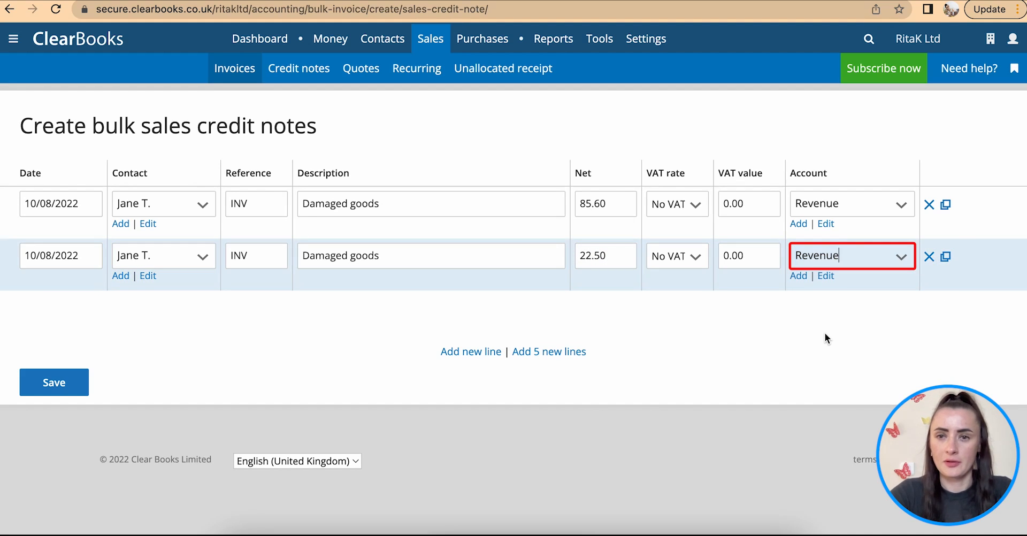
{"action": "left_click", "coordinate": [842, 256]}
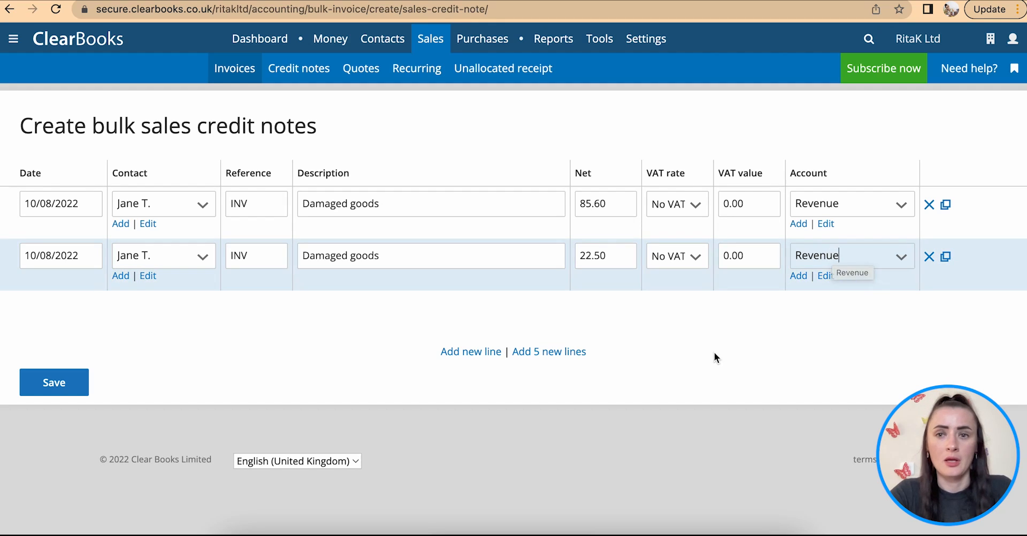
- Duplicate the second bulk line and delete the copy
{"action": "left_click", "coordinate": [945, 258]}
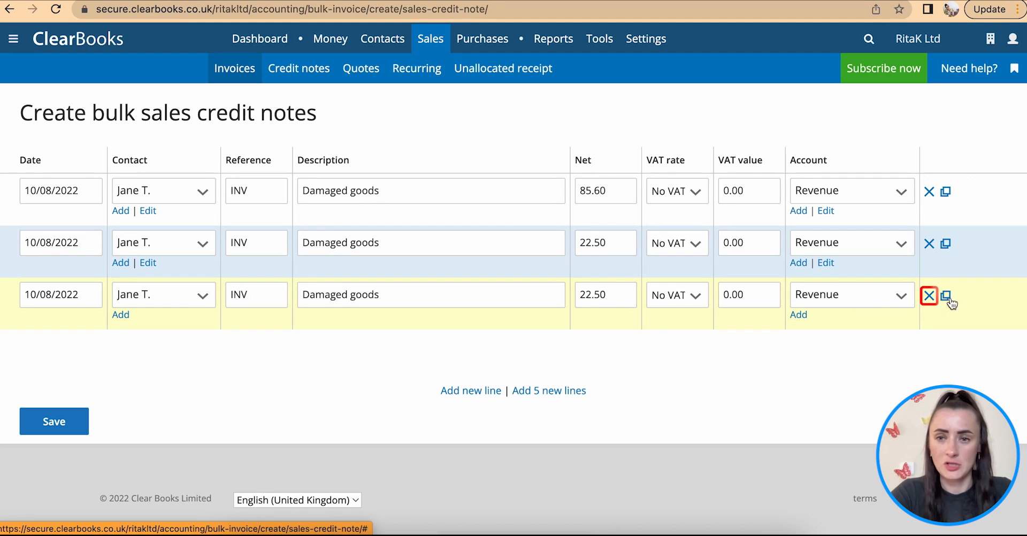
{"action": "left_click", "coordinate": [929, 295]}
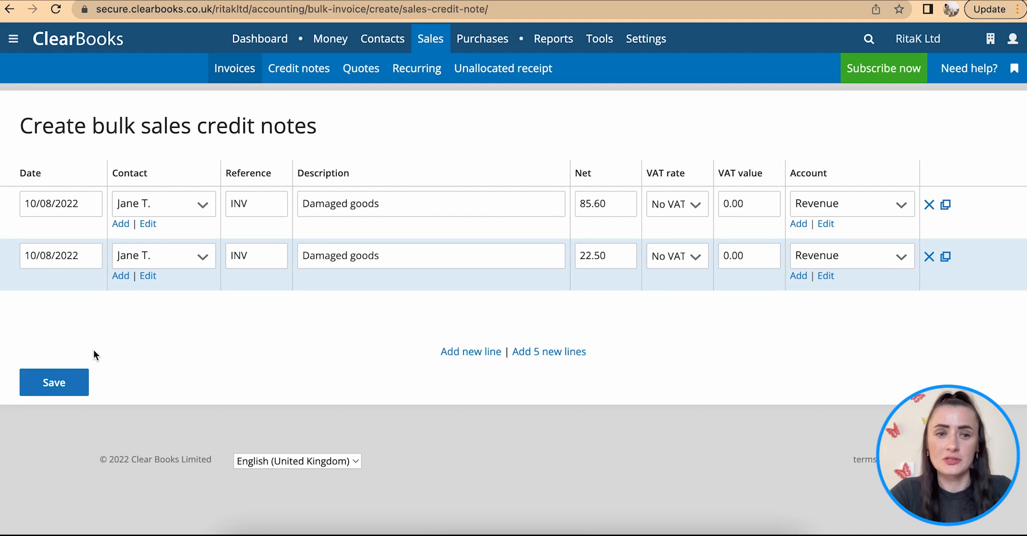
- Save the two bulk credit notes and go to the credit notes list
{"action": "left_click", "coordinate": [52, 382]}
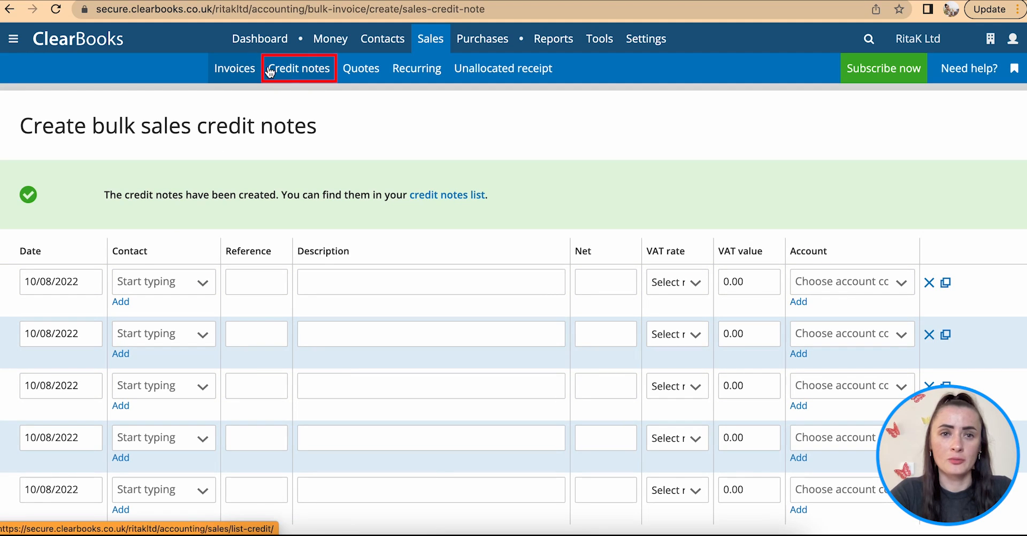
{"action": "left_click", "coordinate": [297, 72]}
- Select the two new credit notes with reference INV, generate a combined PDF of them and look through its pages
{"action": "scroll", "coordinate": [414, 238], "scroll_direction": "down", "scroll_amount": 6}
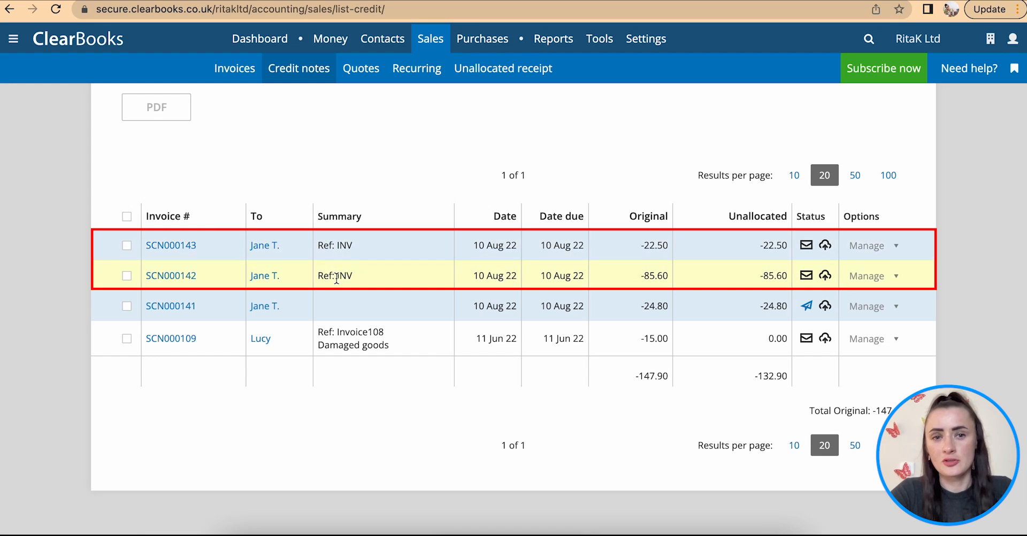
{"action": "left_click", "coordinate": [127, 246]}
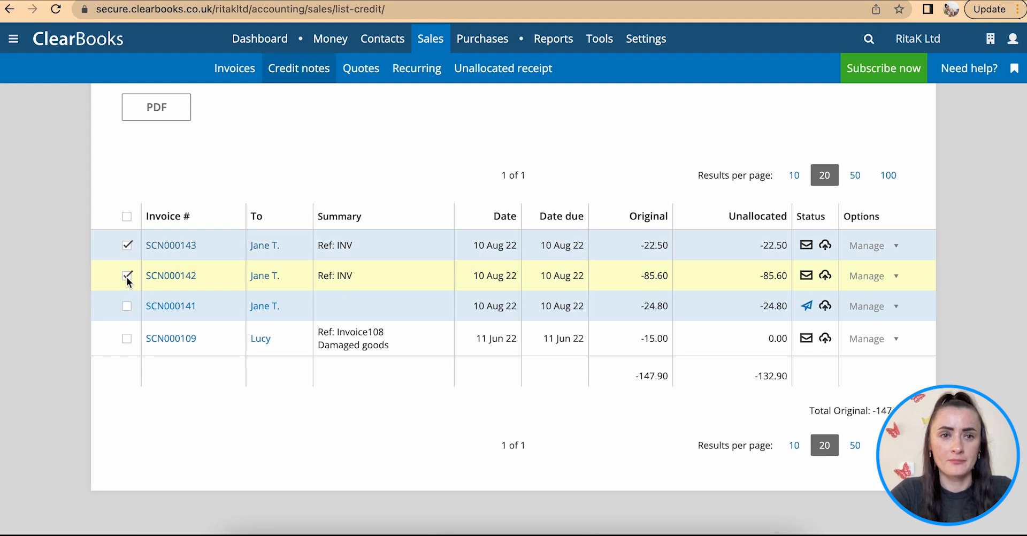
{"action": "scroll", "coordinate": [246, 188], "scroll_direction": "up", "scroll_amount": 3}
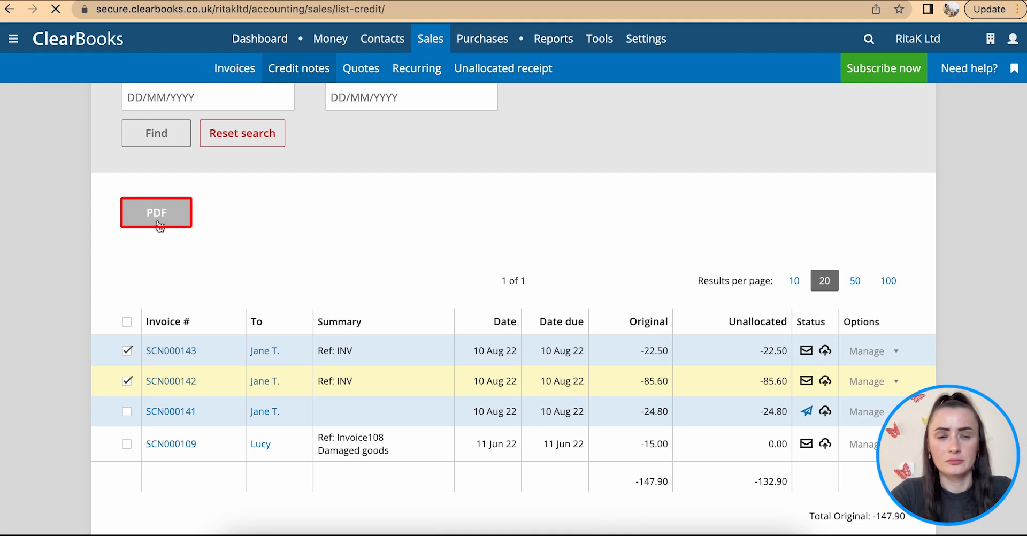
{"action": "left_click", "coordinate": [158, 222]}
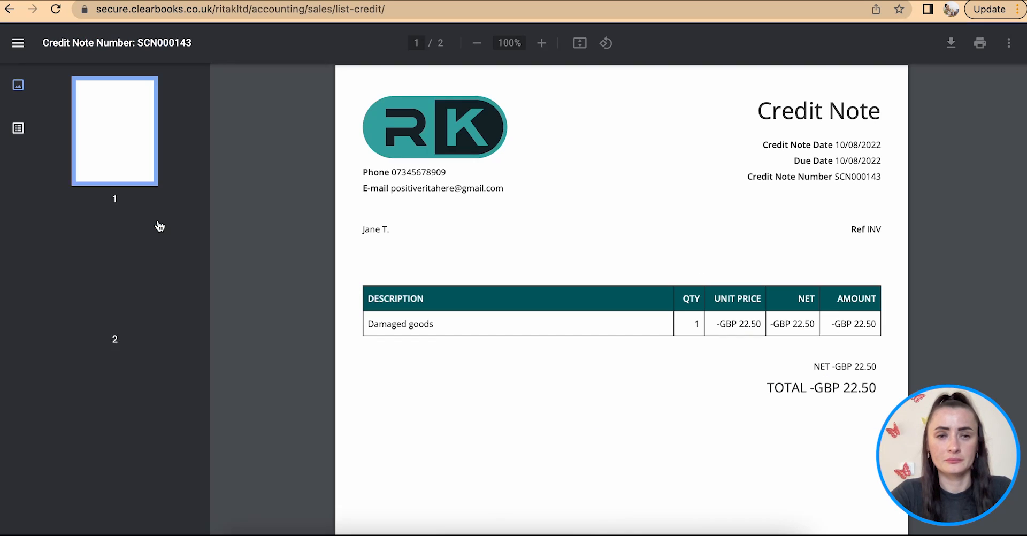
{"action": "scroll", "coordinate": [612, 373], "scroll_direction": "down", "scroll_amount": 15}
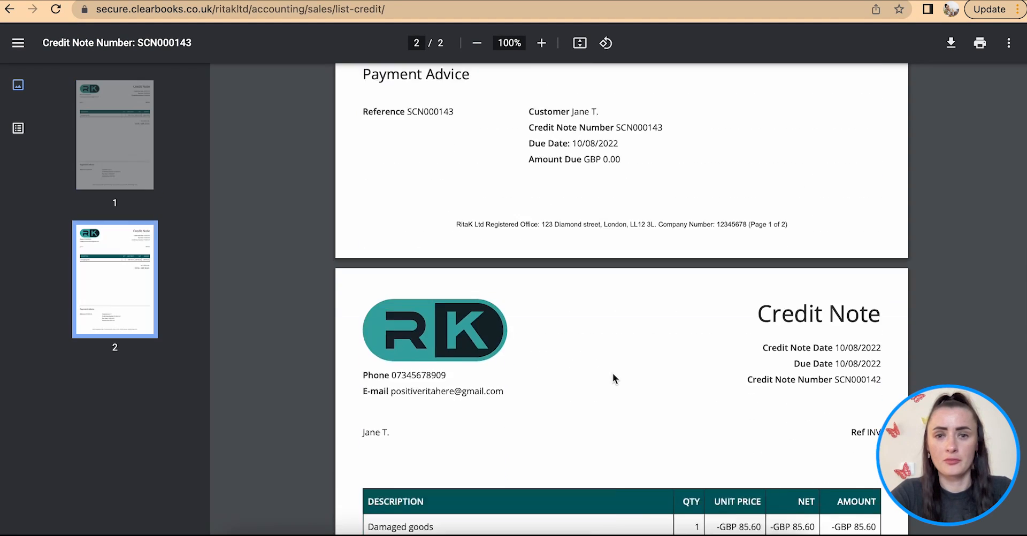
{"action": "scroll", "coordinate": [612, 373], "scroll_direction": "up", "scroll_amount": 10}
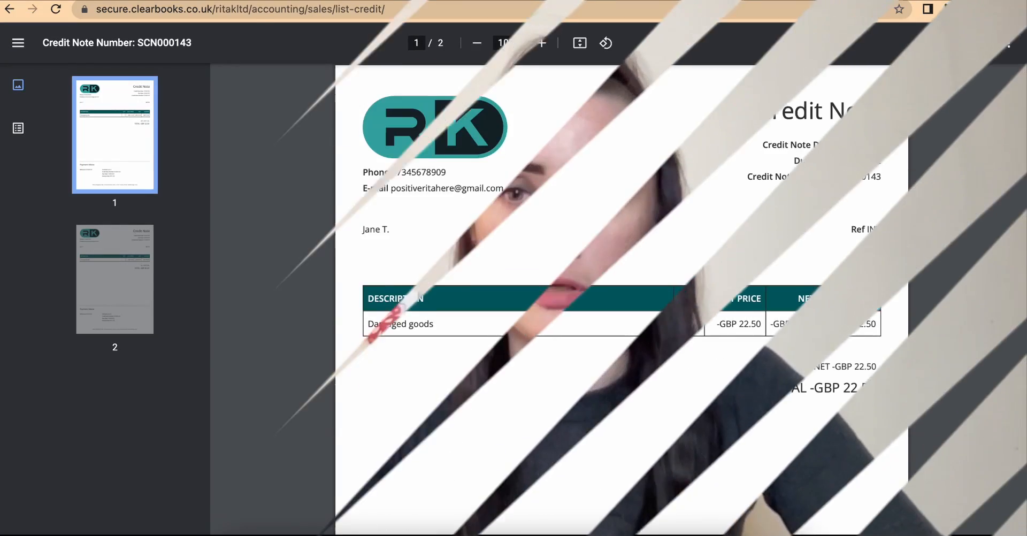